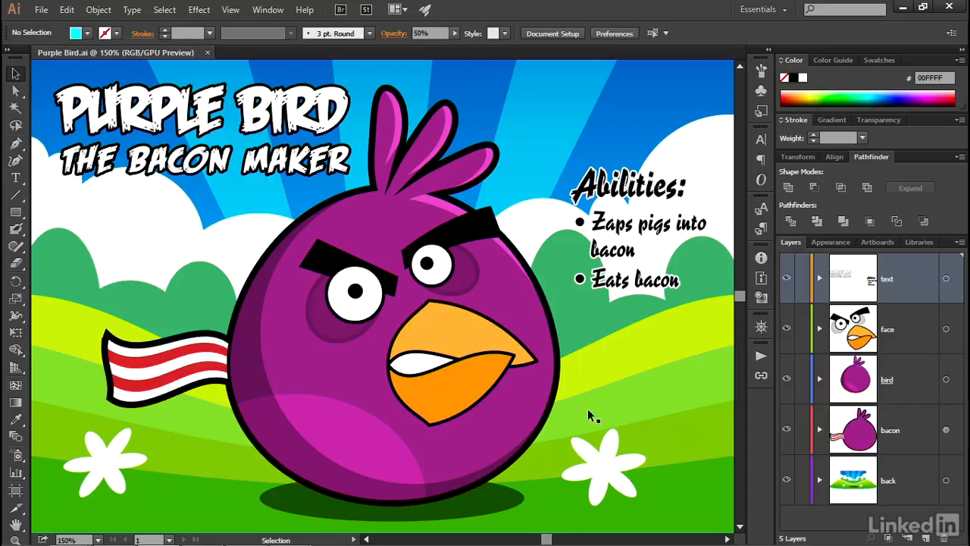
Step: Select the light green hill in the background artwork
click(628, 404)
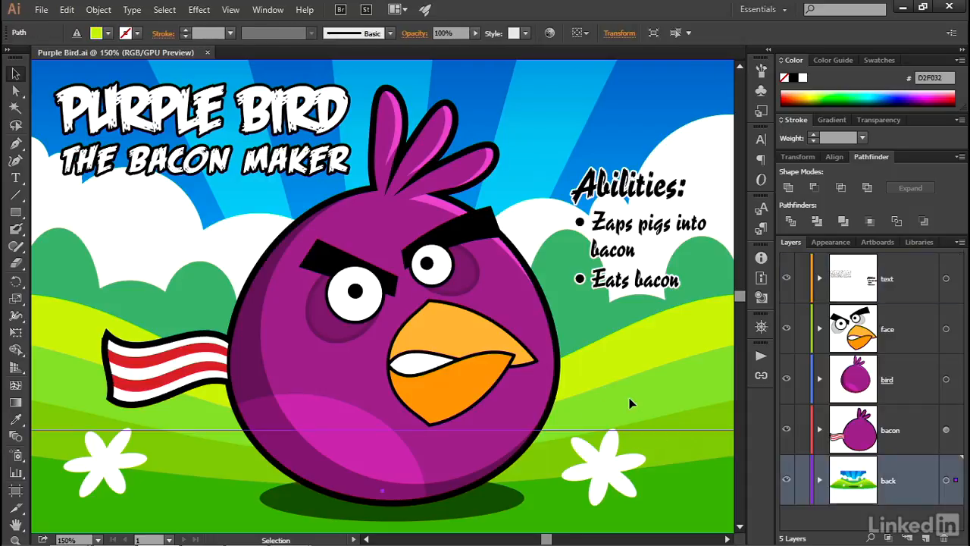
drag(411, 455, 304, 360)
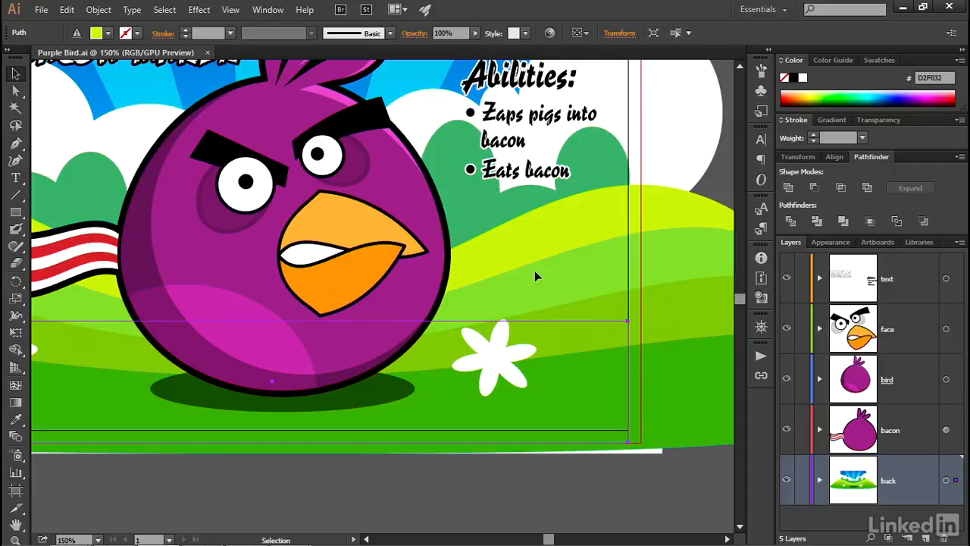
drag(589, 318, 536, 265)
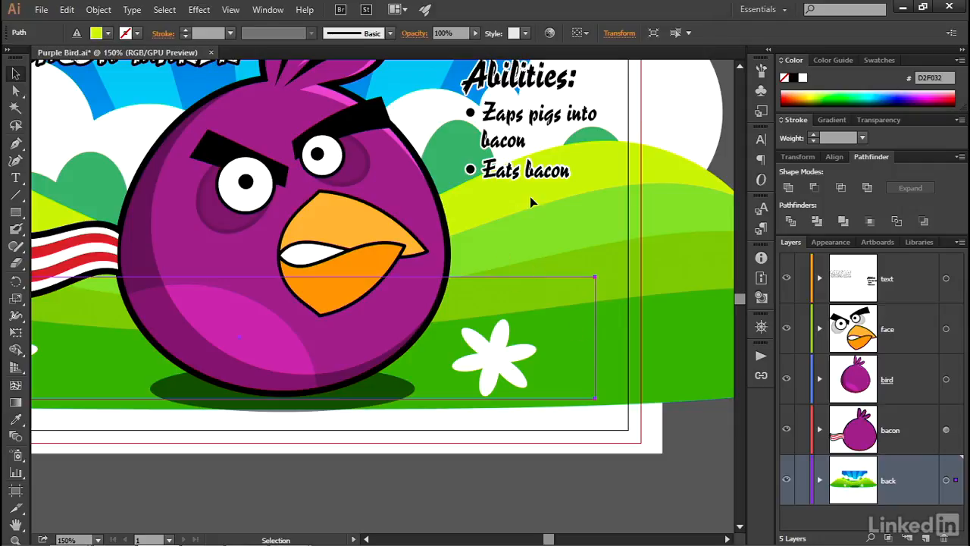
key(a)
key(ctrl+z)
key(v)
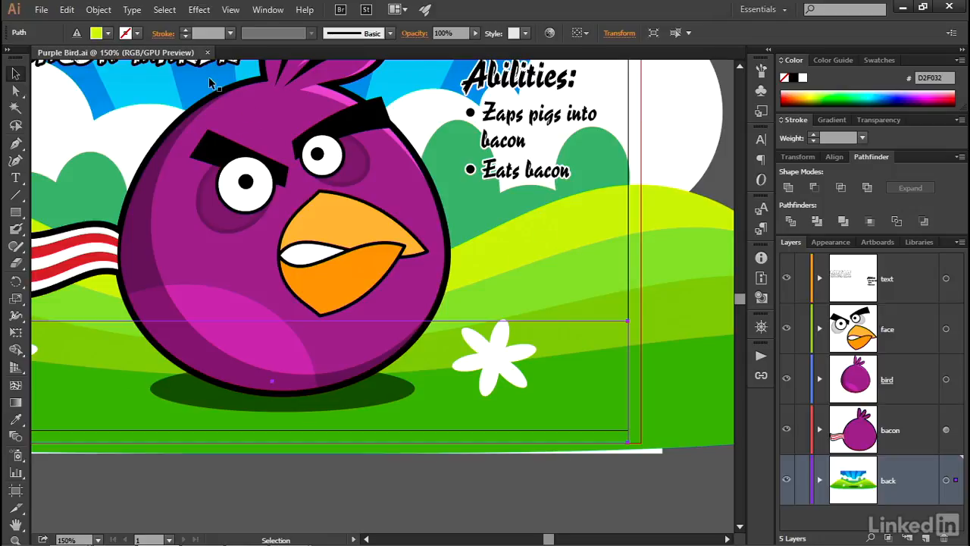
Step: Lock the selected hill so it can no longer be selected
click(97, 9)
mouse_move(154, 93)
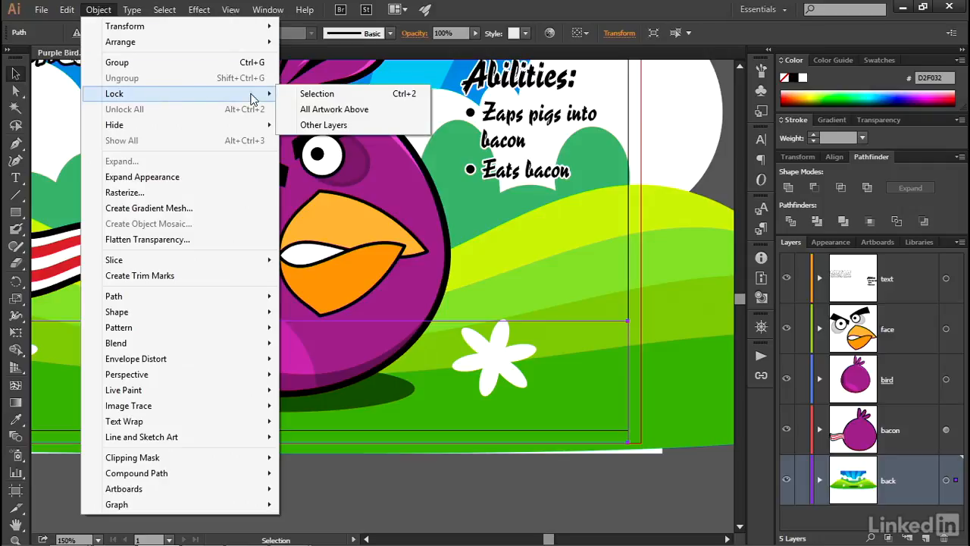
click(375, 96)
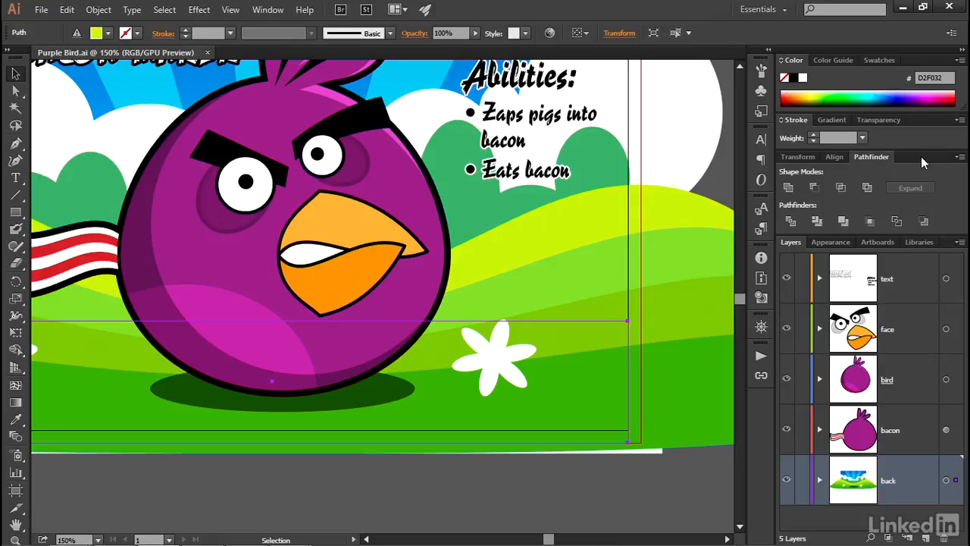
Step: Collapse the Pathfinder panel group and expand the back layer to show its sublayers
drag(920, 157, 777, 162)
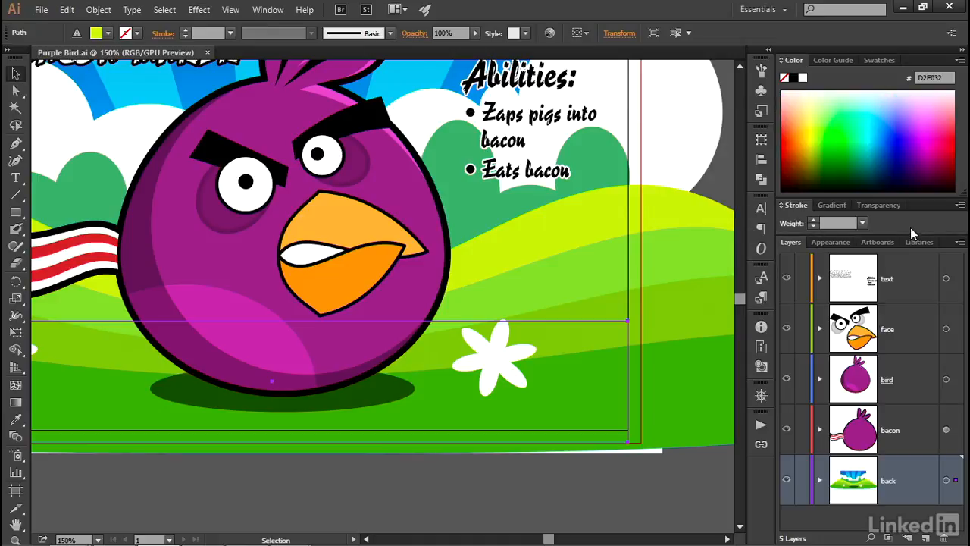
click(821, 482)
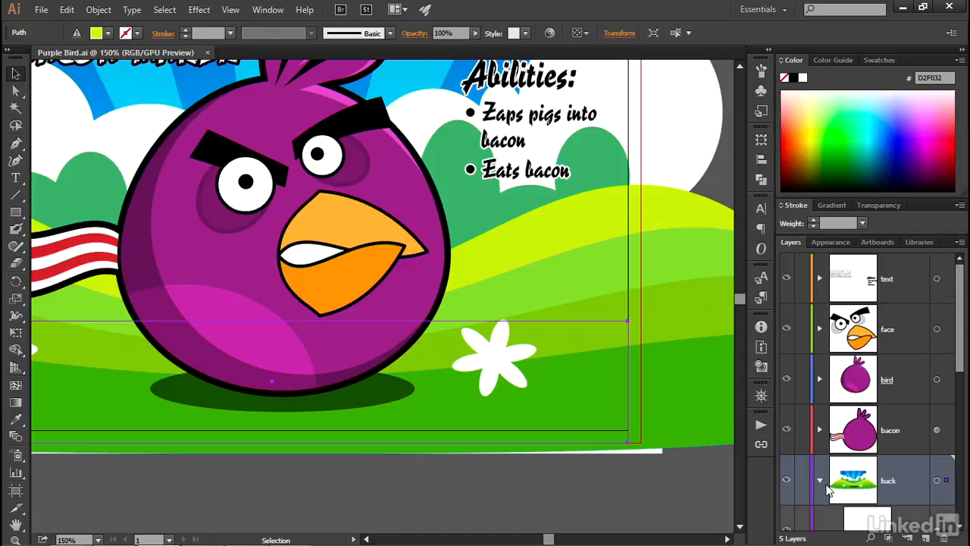
scroll(900, 415, down, 5)
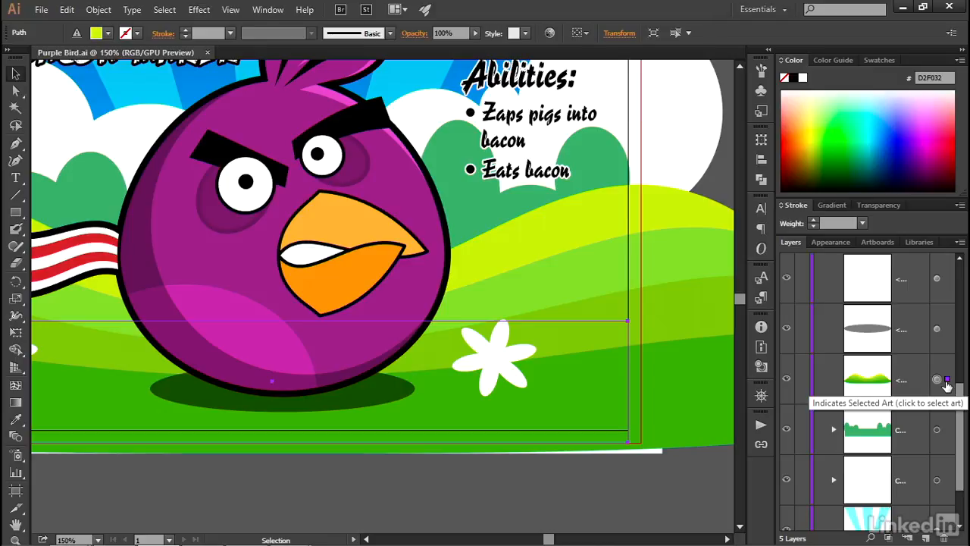
Step: Lock the hill and the dark green bushes sublayers inside the back layer
click(802, 381)
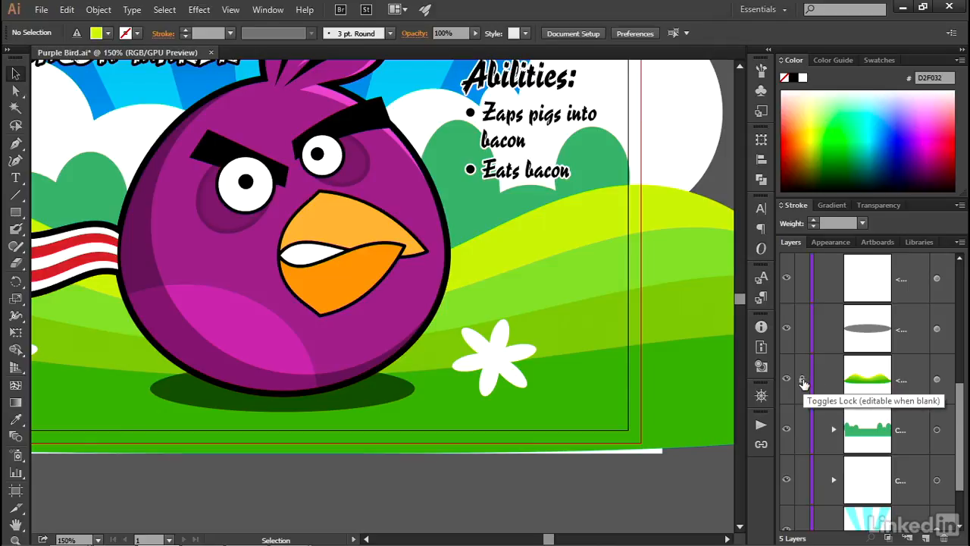
click(803, 381)
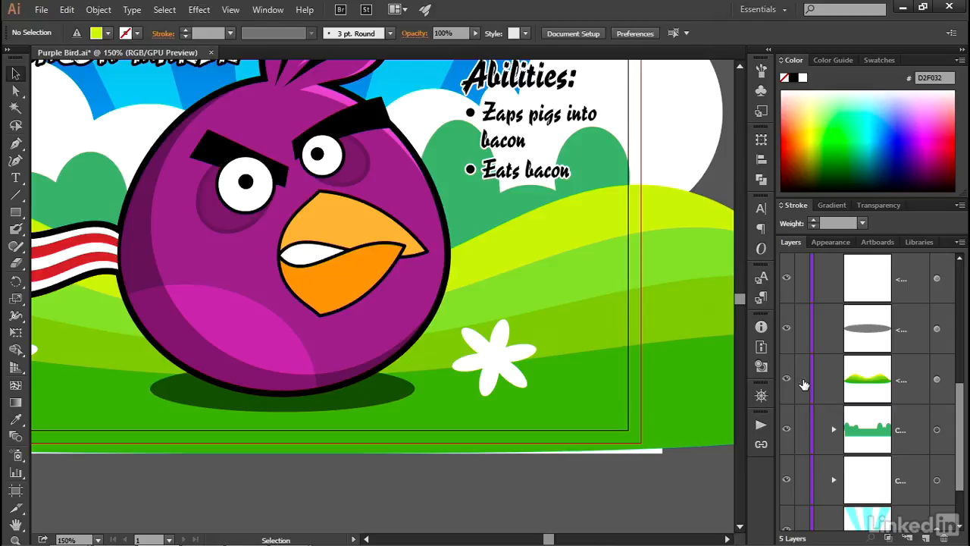
click(803, 381)
click(484, 194)
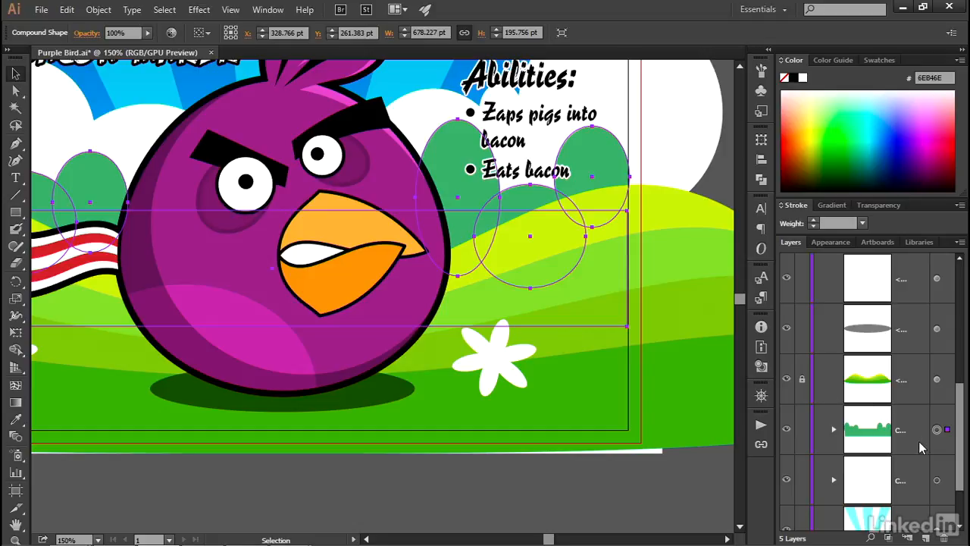
click(801, 430)
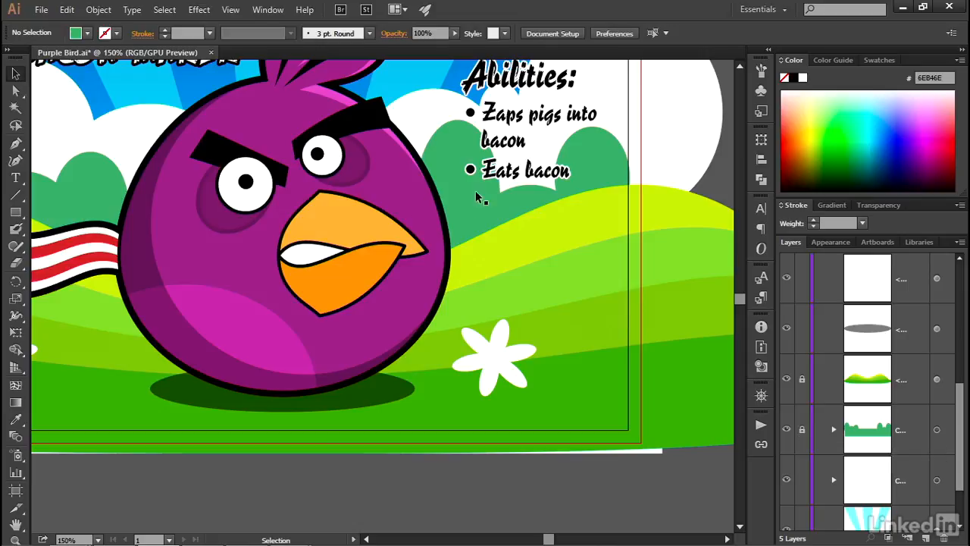
Step: Select the bird's body outline and use Locate Object to find it in the Layers panel
click(442, 211)
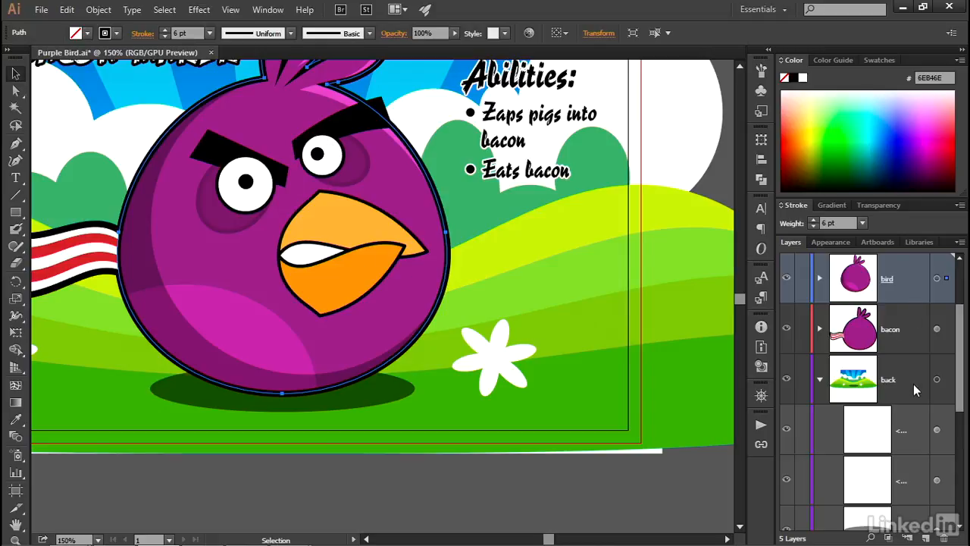
click(819, 382)
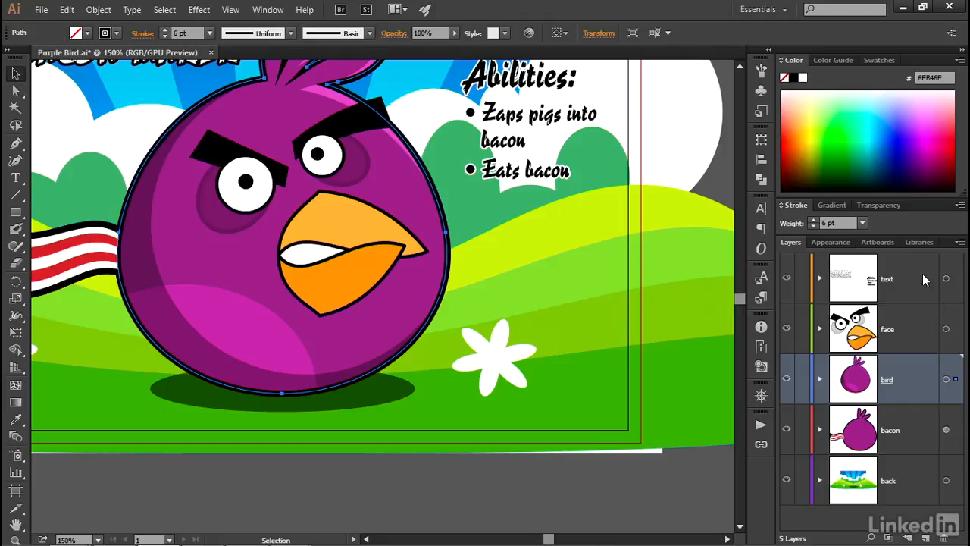
click(959, 243)
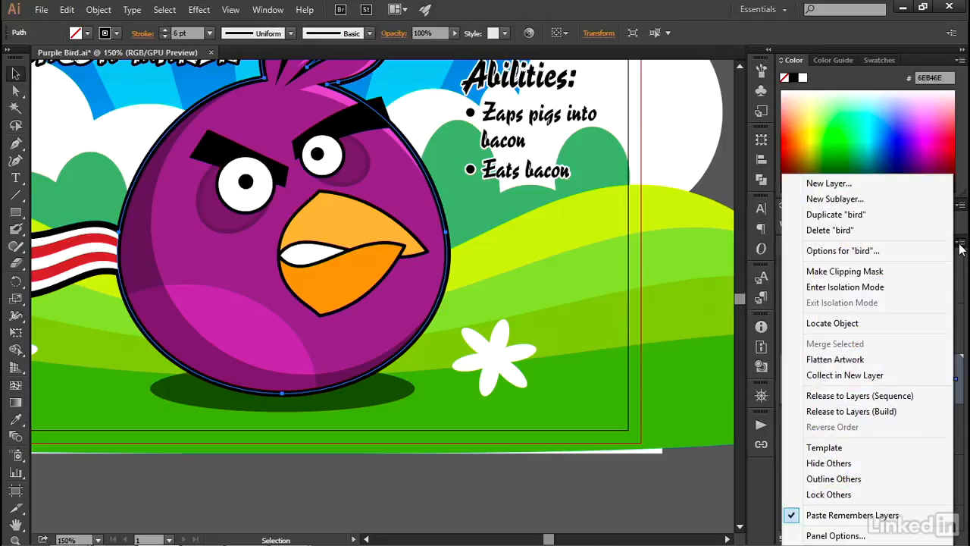
click(890, 324)
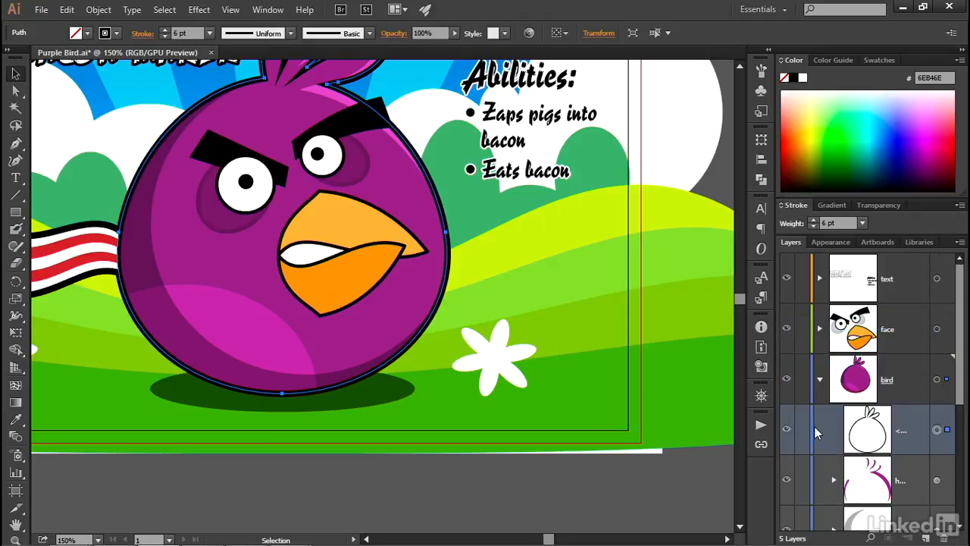
Step: Hide the top three sublayers of the bird layer
drag(960, 408, 963, 430)
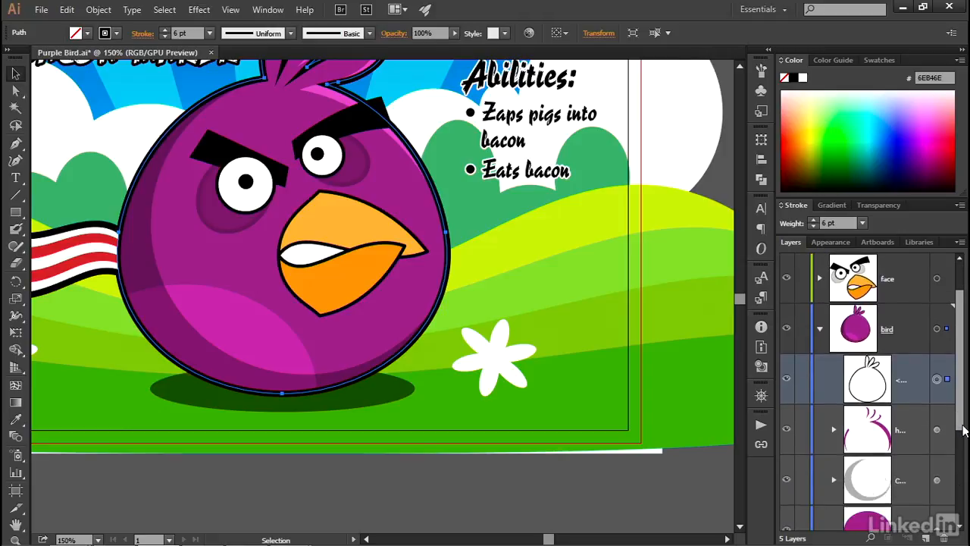
click(787, 381)
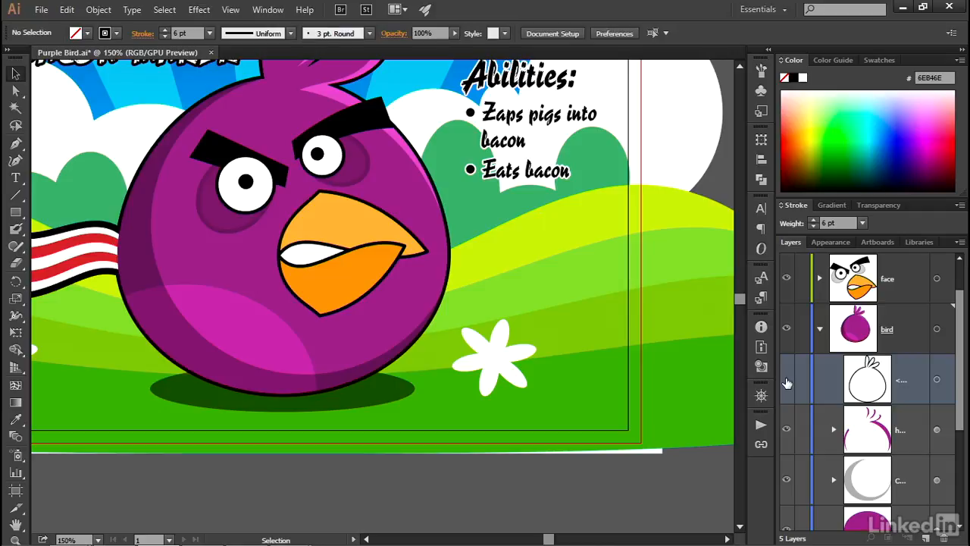
click(786, 380)
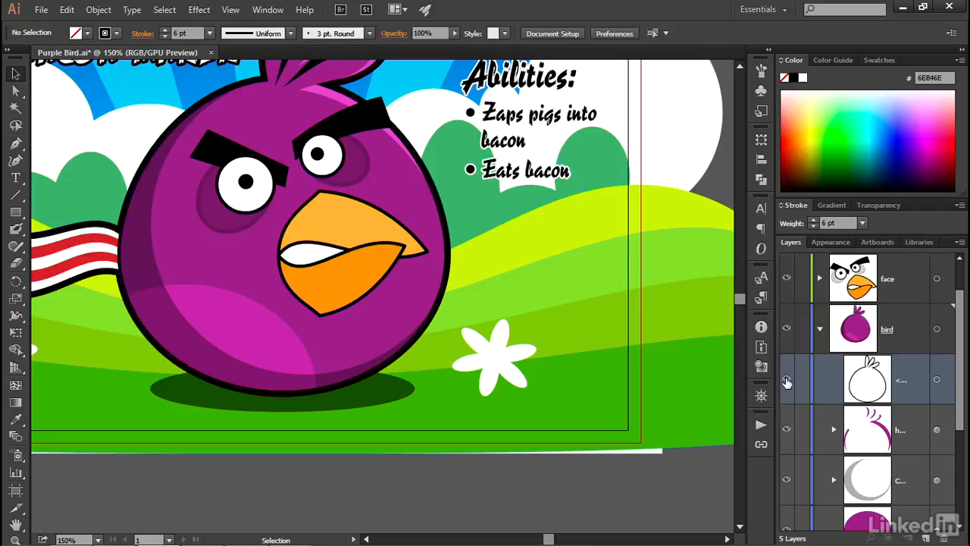
drag(786, 380, 787, 481)
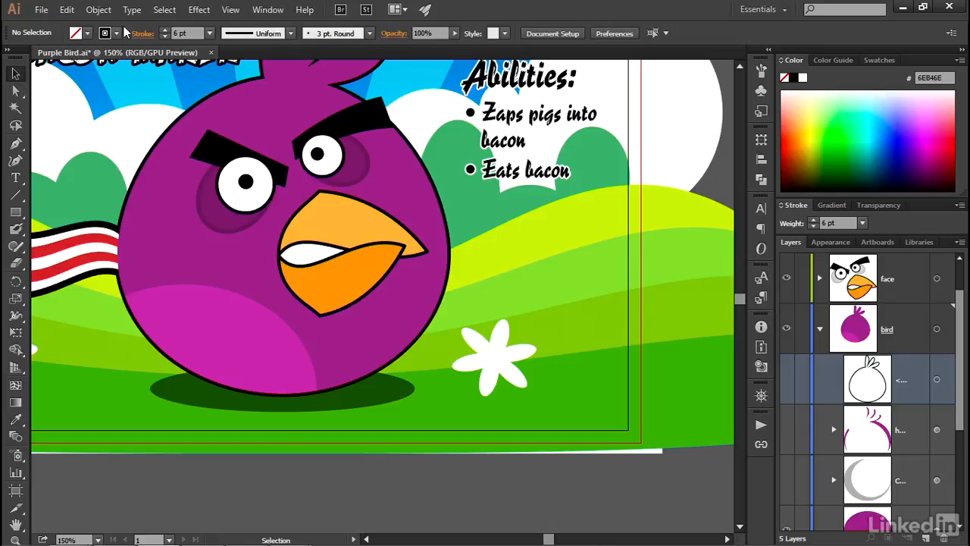
Step: Show all hidden objects again
click(107, 12)
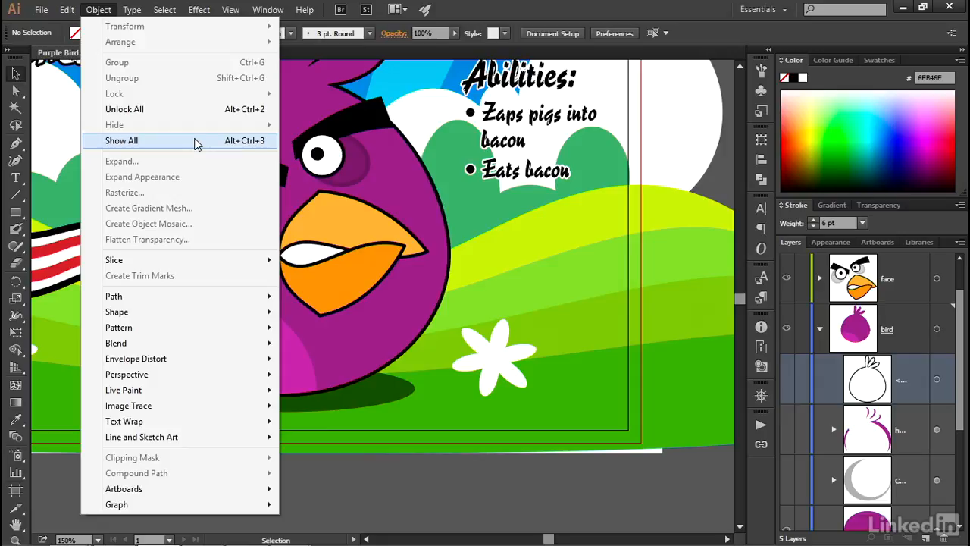
click(196, 141)
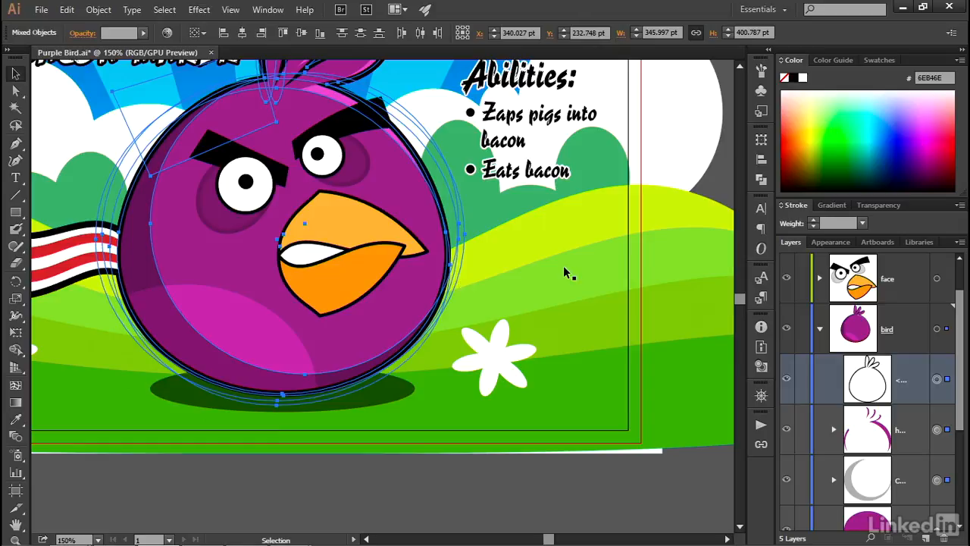
Step: Deselect everything and enter isolation mode on the bird's highlight shape
key(ctrl+0)
key(ctrl+plus)
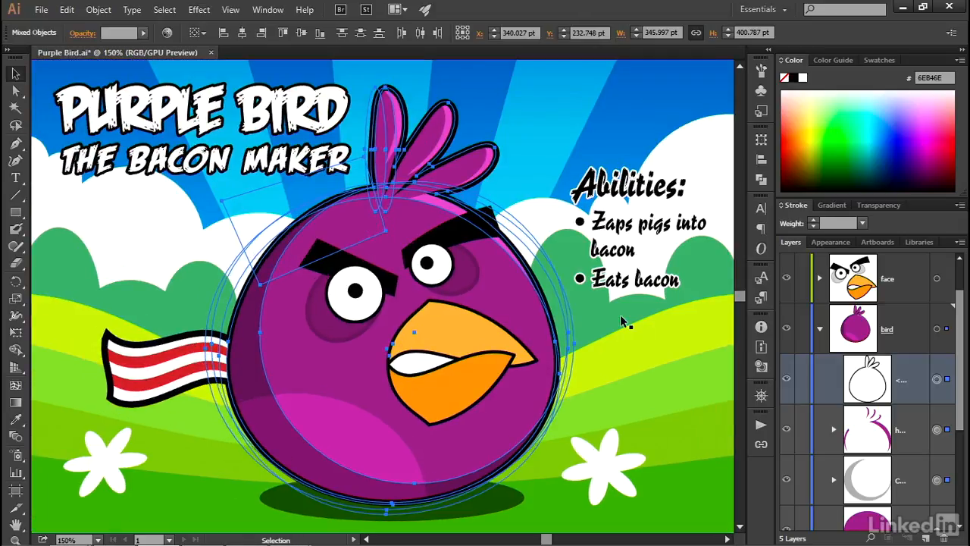
key(ctrl+shift+a)
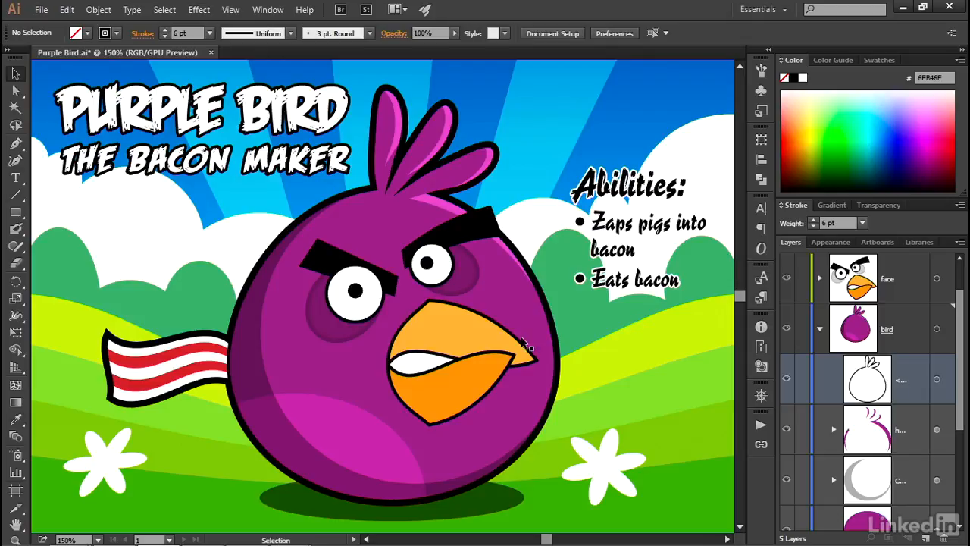
click(509, 285)
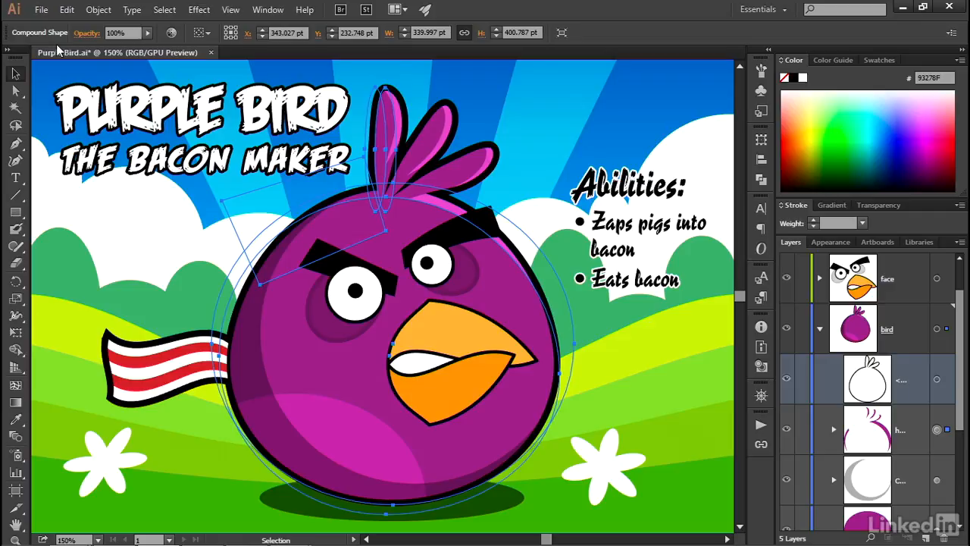
double_click(499, 257)
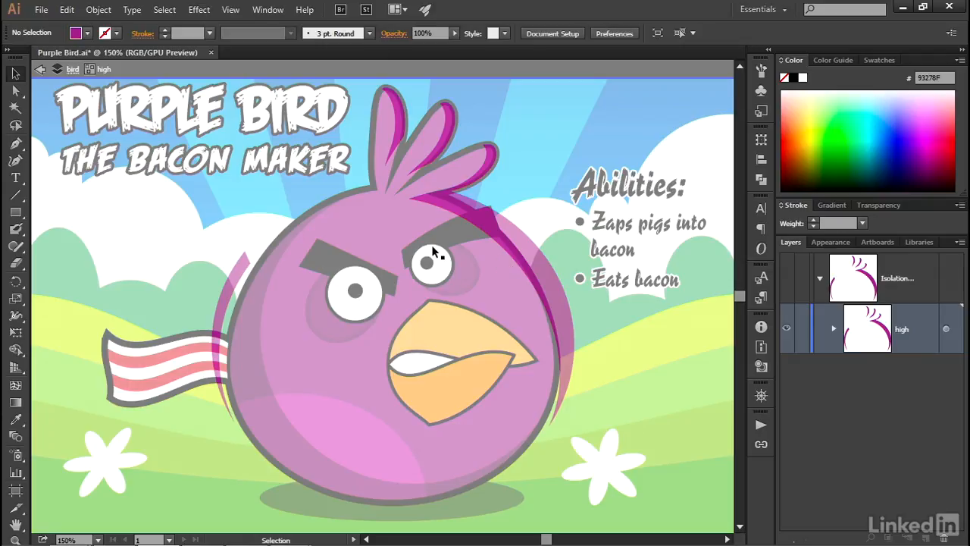
Step: Shift the highlight shape slightly left and exit isolation mode
click(497, 276)
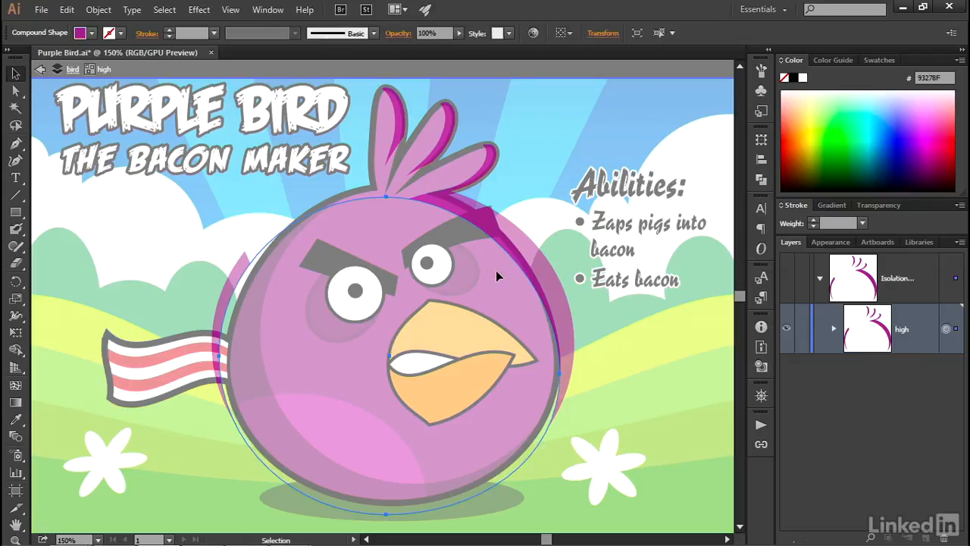
mouse_move(496, 271)
mouse_down()
mouse_move(490, 281)
mouse_move(485, 271)
mouse_up()
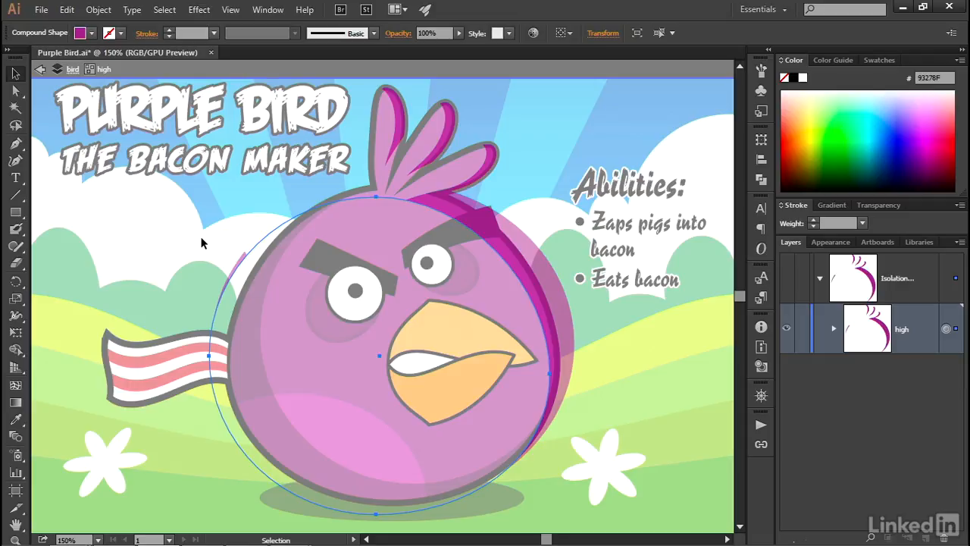
key(Escape)
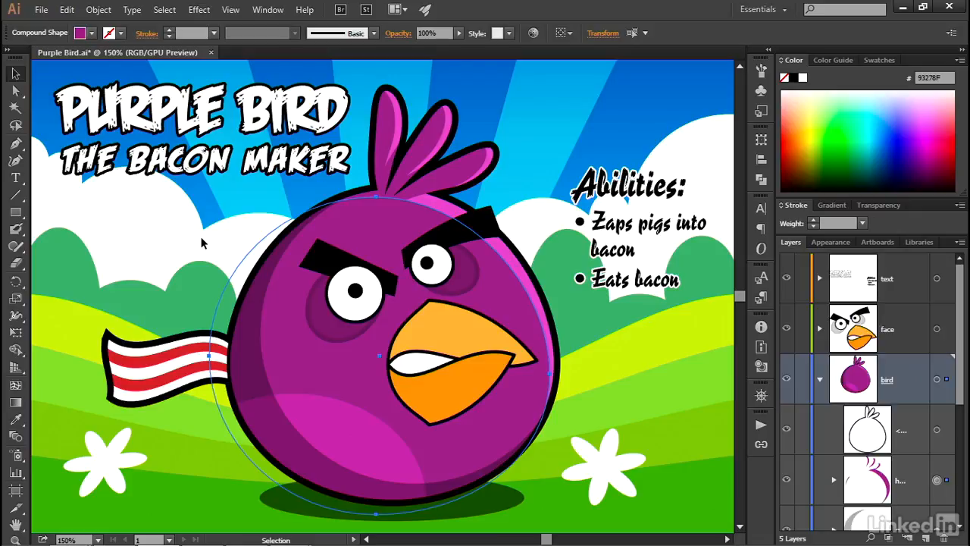
Step: Select the bird's highlight shape and use Locate Object to find it in the Layers panel
key(ctrl+shift+a)
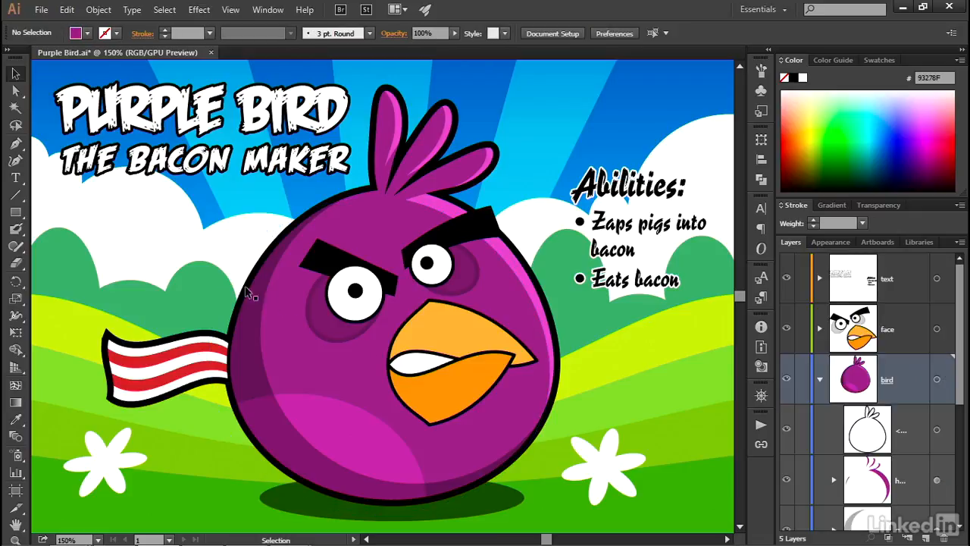
click(505, 280)
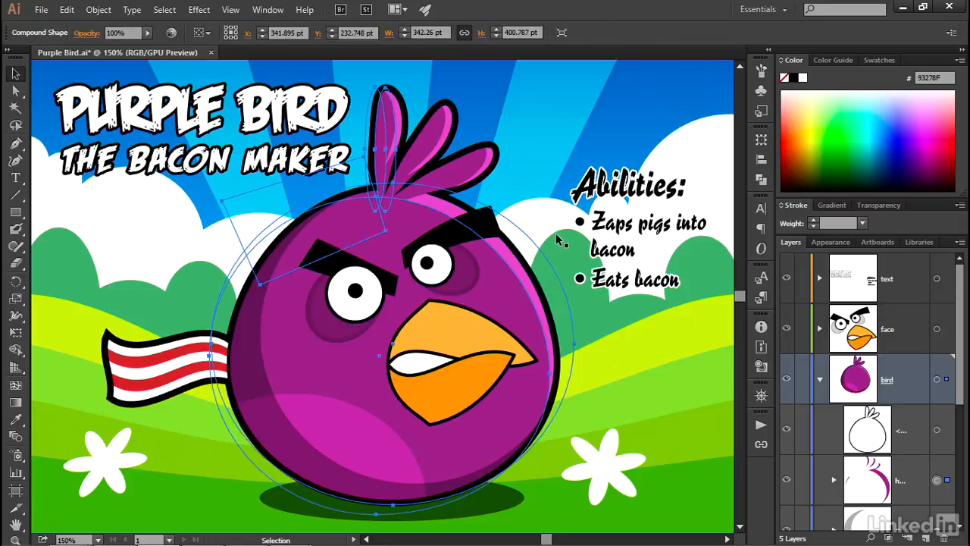
click(959, 243)
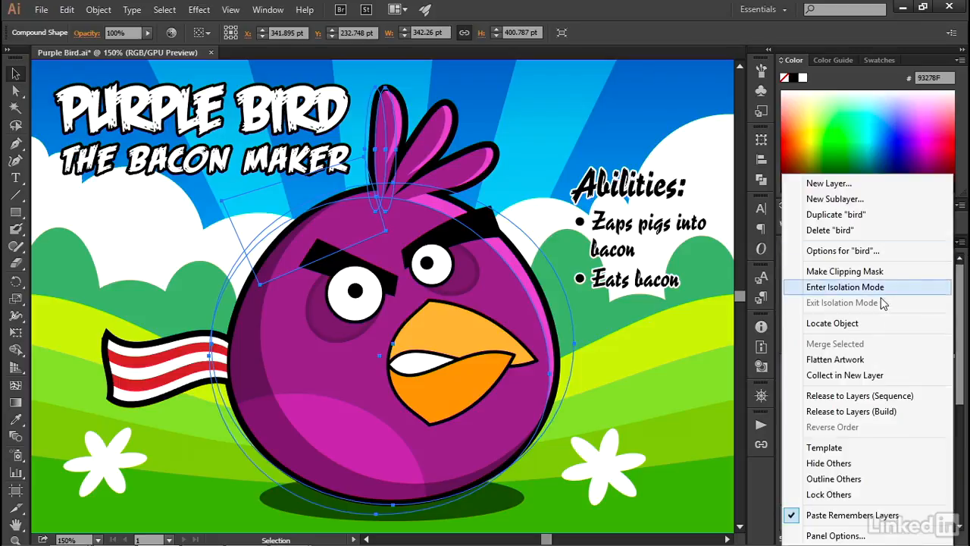
click(891, 322)
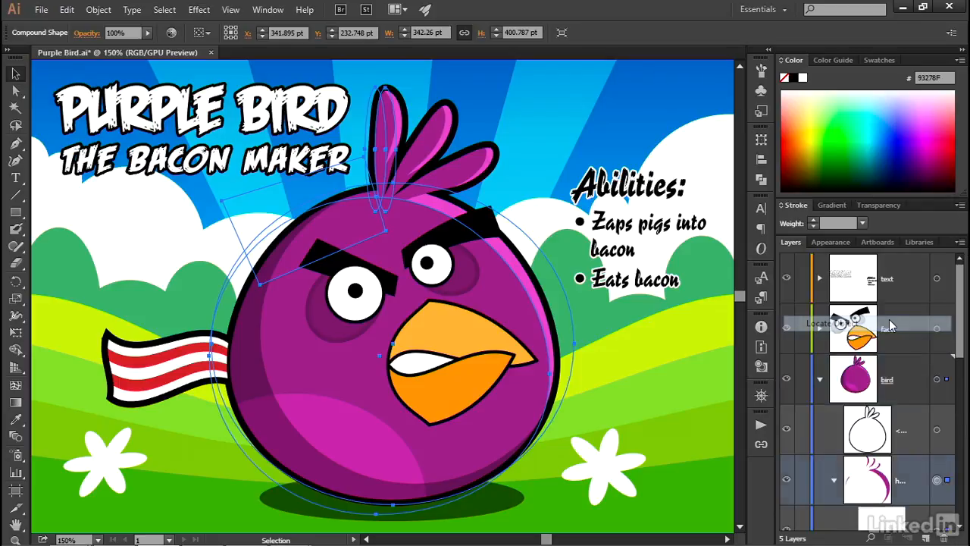
drag(958, 343, 958, 394)
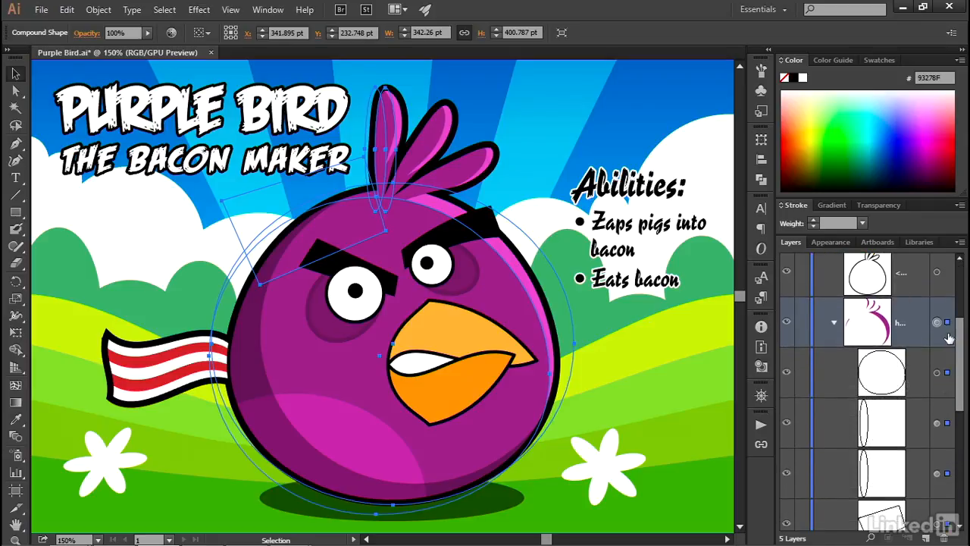
Step: Expand and collapse the highlight group in the Layers panel to view the sublayers it contains
scroll(957, 344, up, 2)
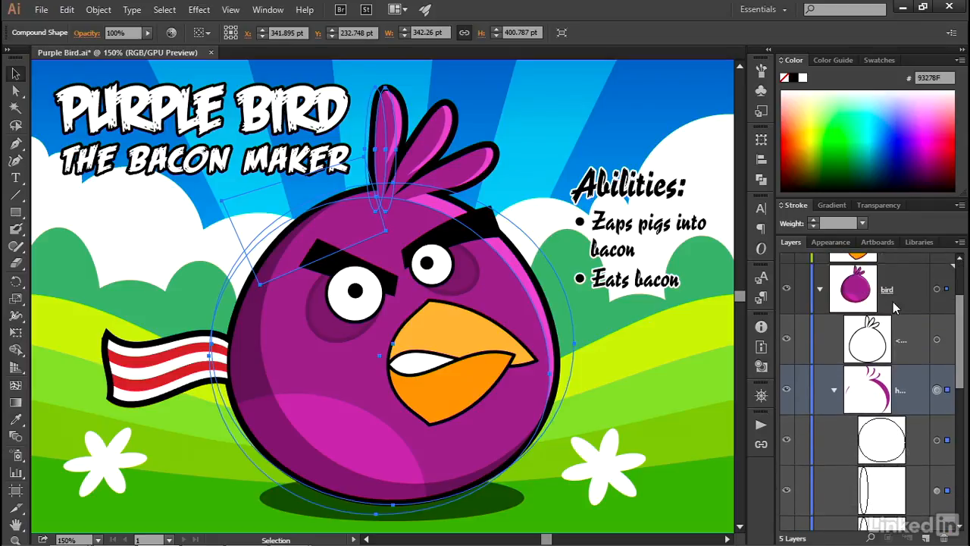
scroll(958, 344, down, 3)
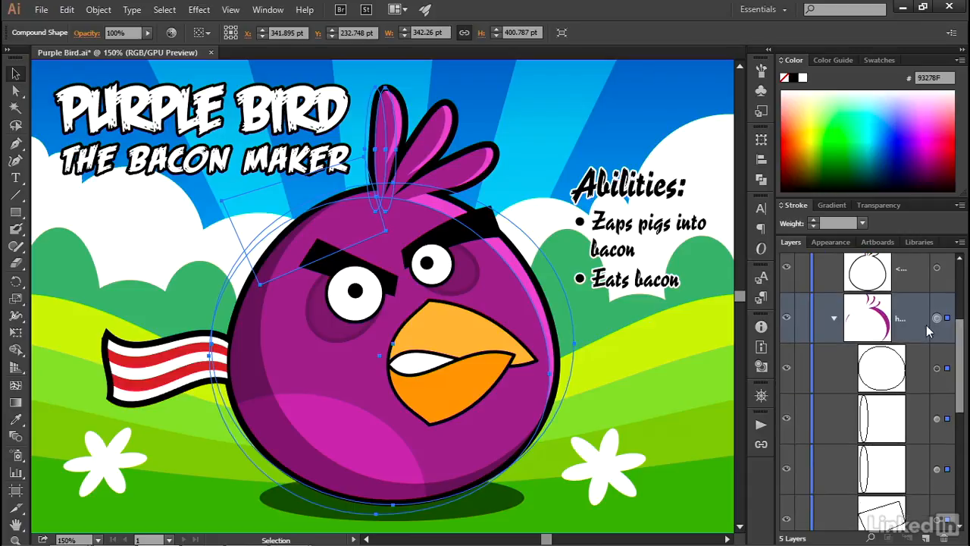
click(833, 319)
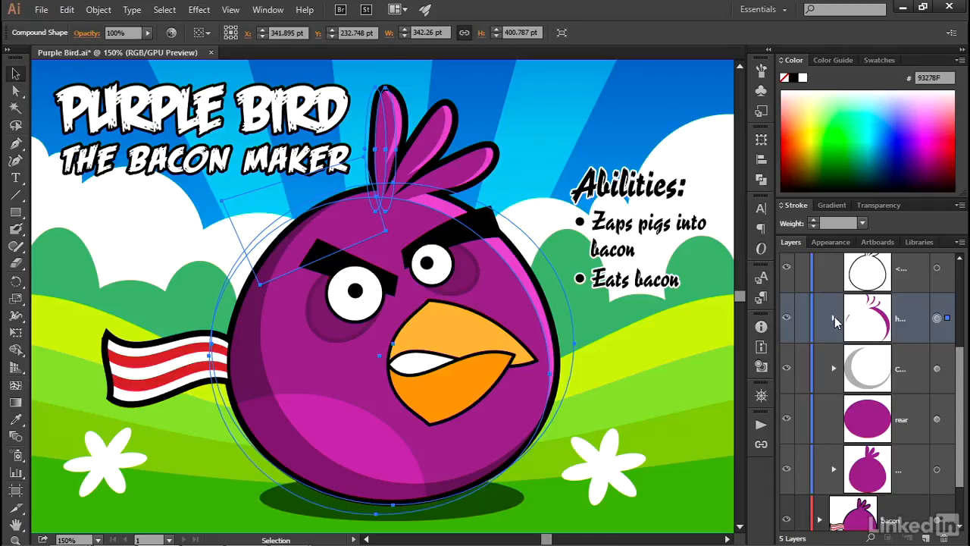
click(834, 318)
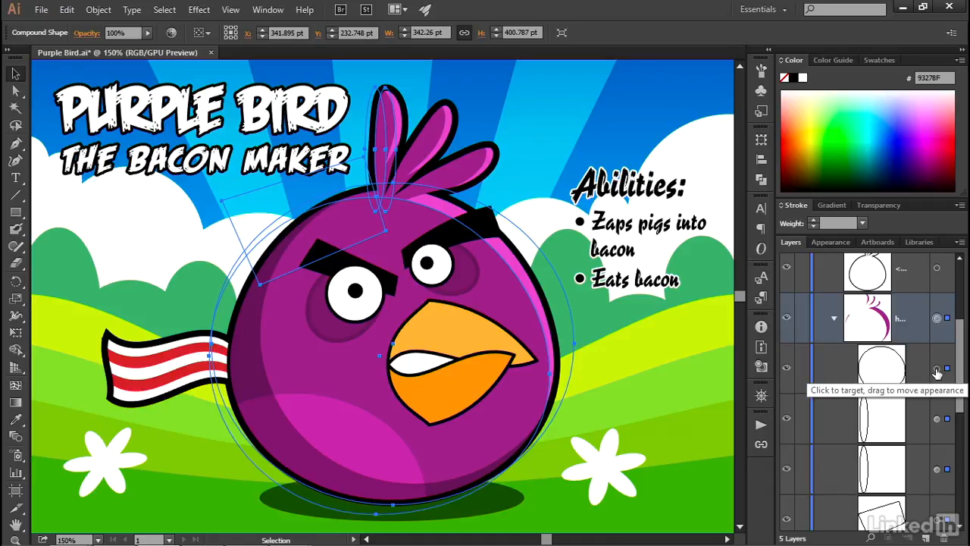
Step: Target the round body outline sublayer from the Layers panel and shift that shape slightly left on the canvas
click(936, 370)
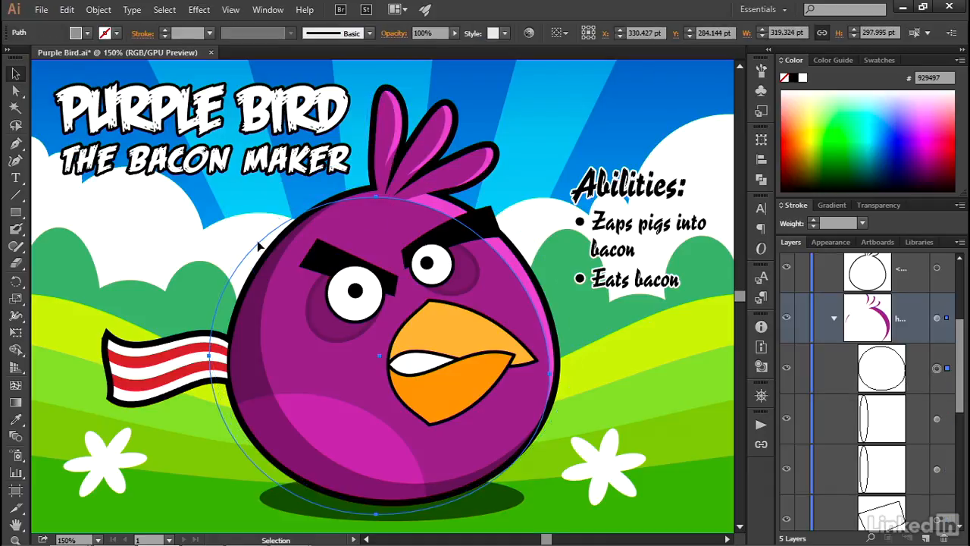
drag(515, 279, 511, 272)
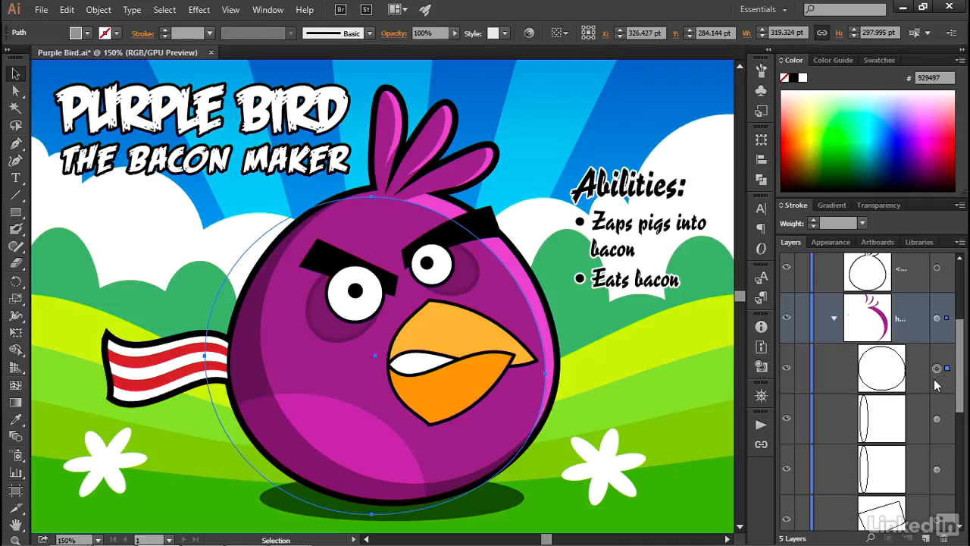
Step: Target the feather ellipse sublayer from the Layers panel and nudge that shape slightly on the canvas
click(937, 421)
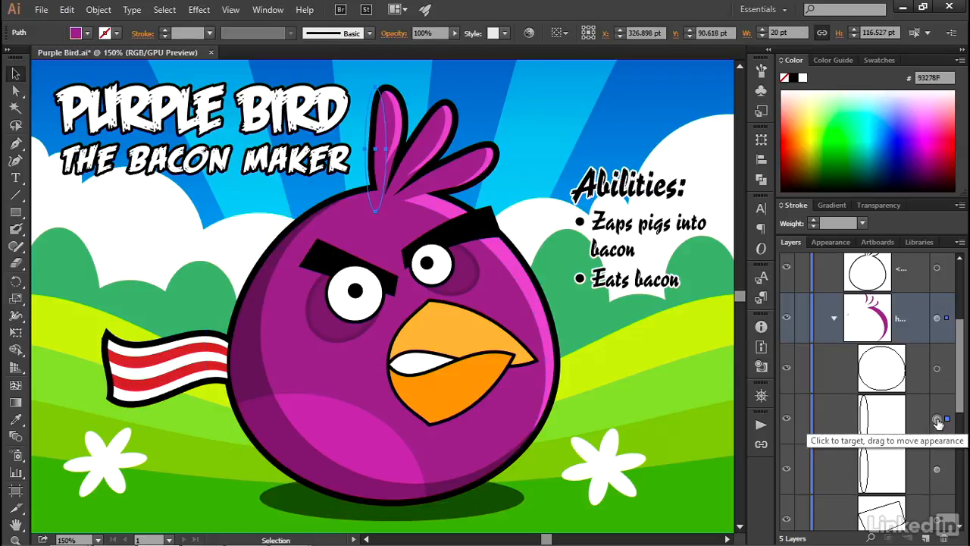
drag(382, 194, 387, 197)
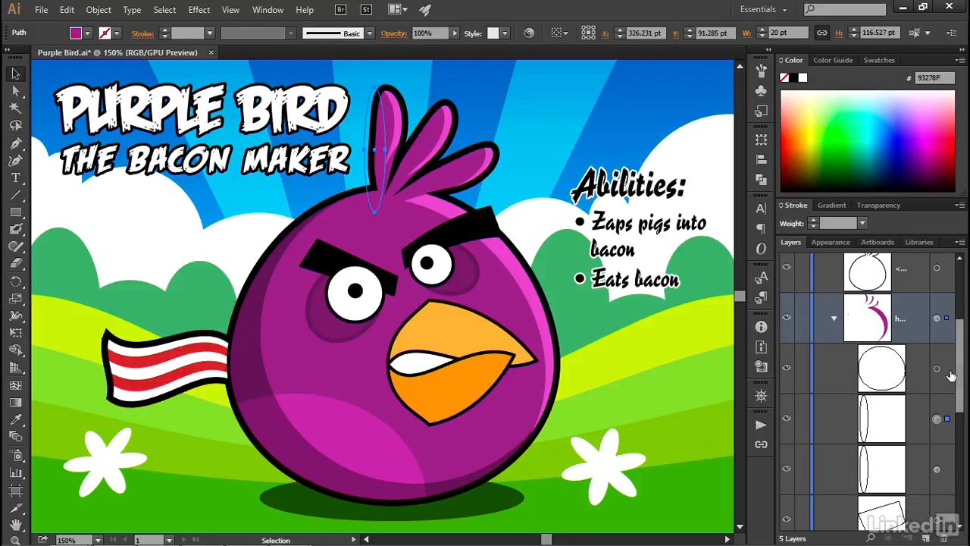
Step: Collapse the bird layer in the Layers panel and deselect everything
scroll(956, 371, up, 4)
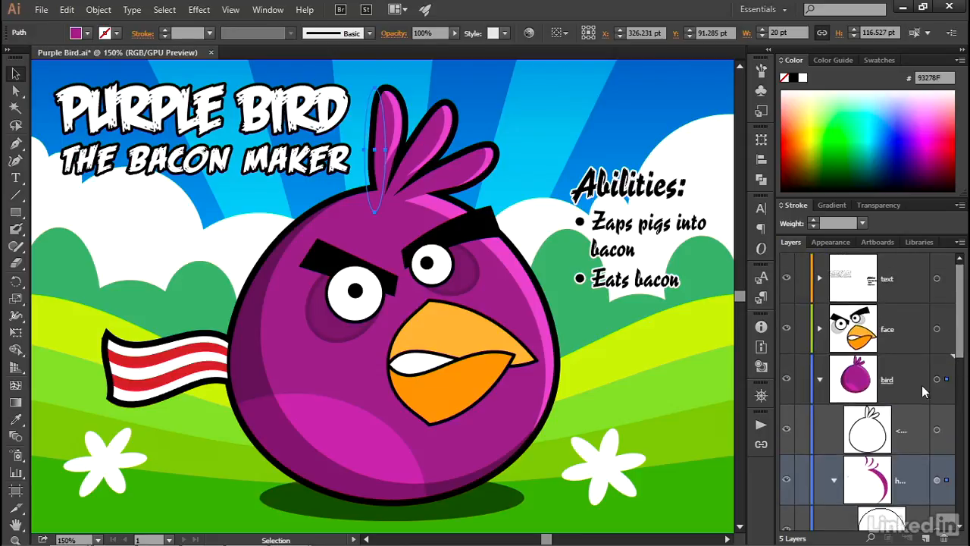
click(819, 379)
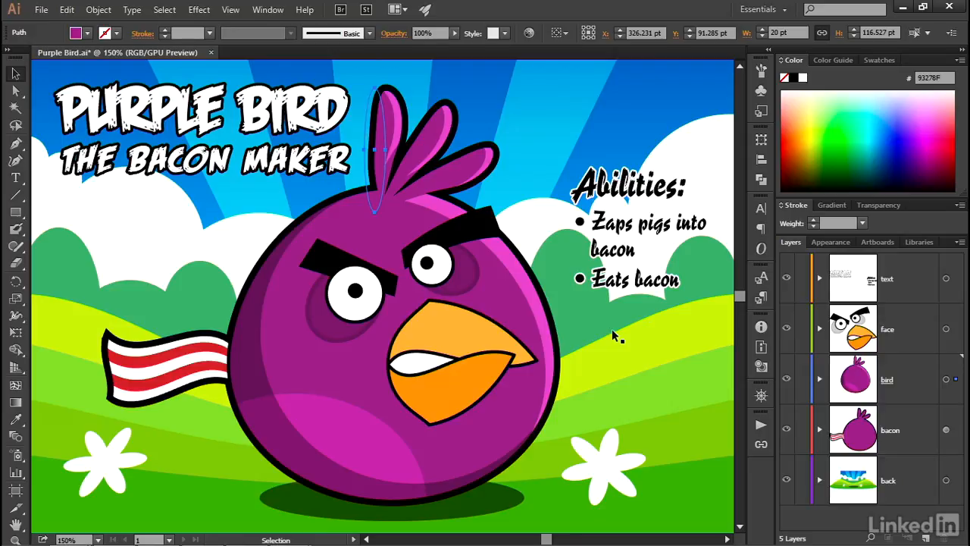
key(ctrl+shift+a)
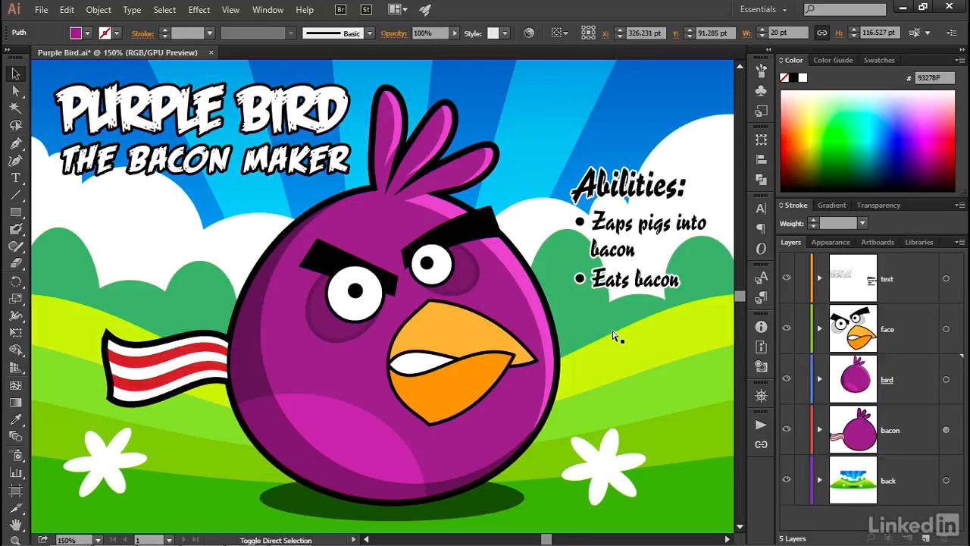